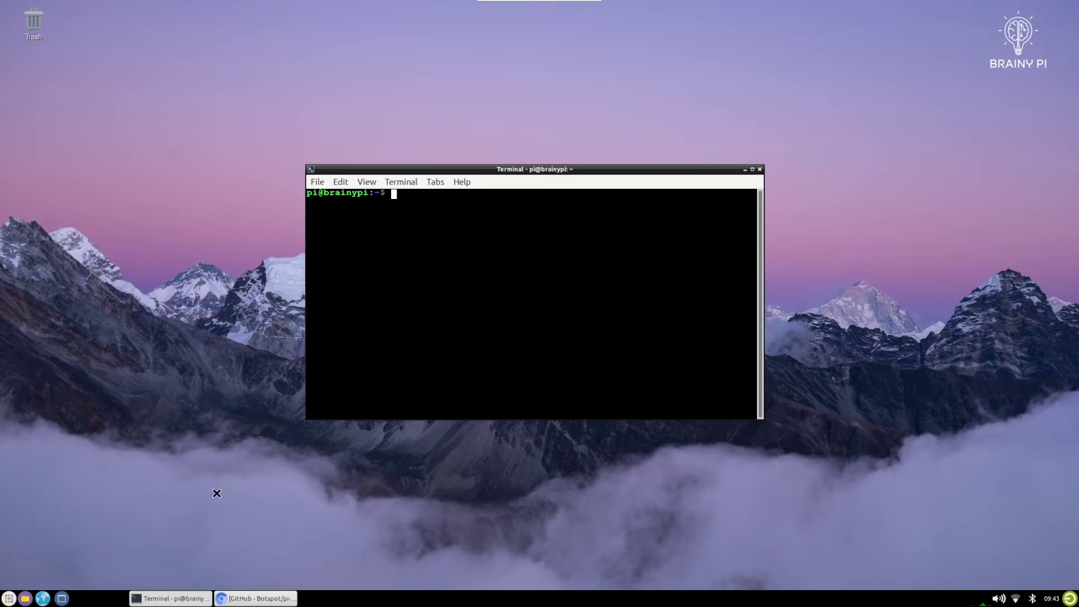
Step: Open the 'over 200 apps' Apps List wiki in a new GitHub tab, then return to the pi-apps README
{"action": "left_click", "coordinate": [245, 600]}
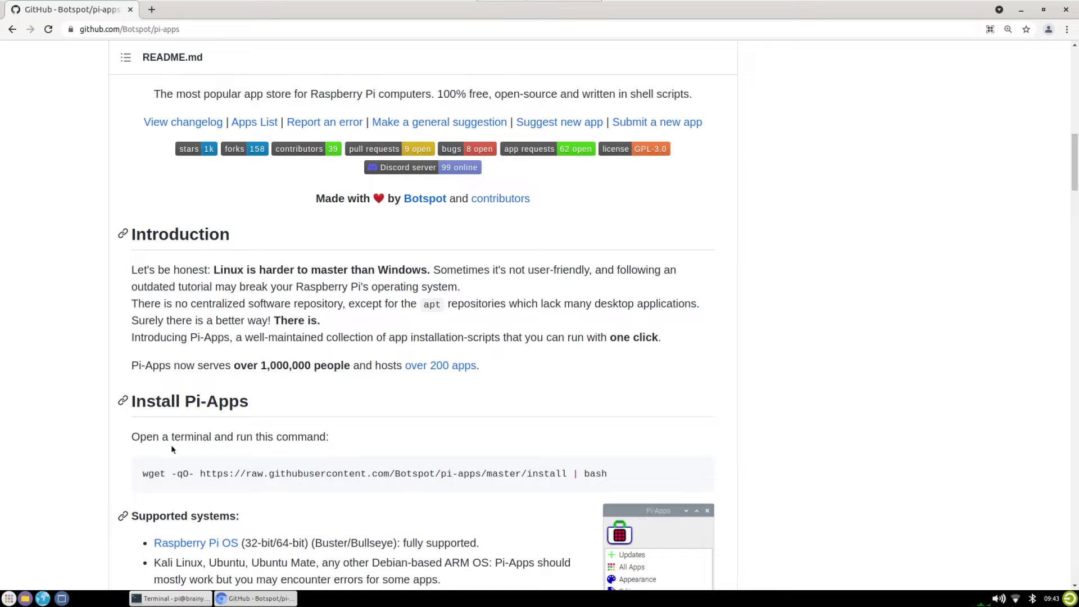
{"action": "scroll", "coordinate": [365, 328], "scroll_direction": "up", "scroll_amount": 1}
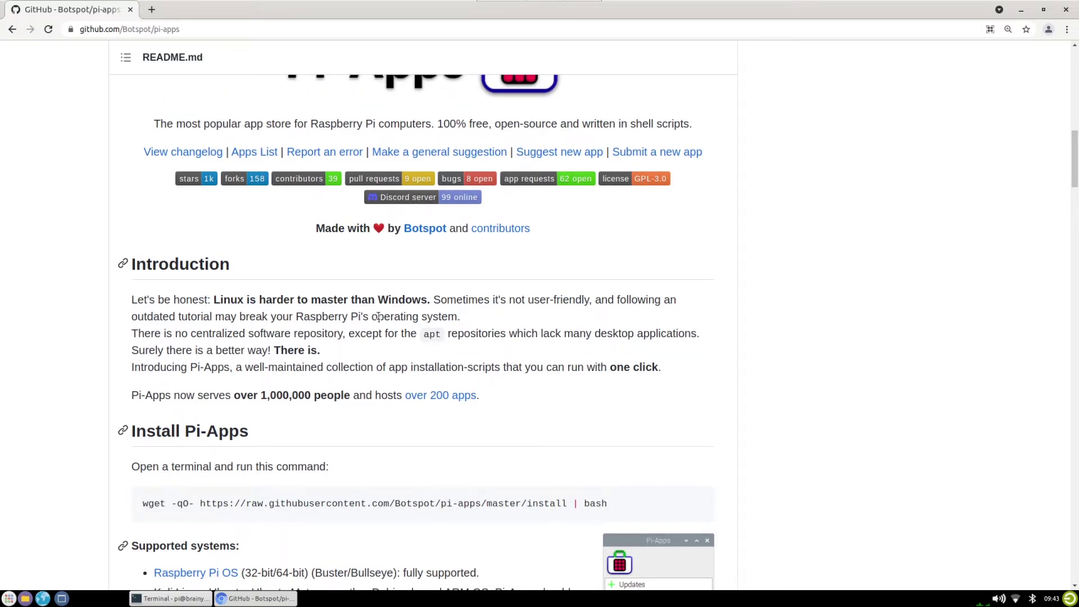
{"action": "scroll", "coordinate": [378, 317], "scroll_direction": "down", "scroll_amount": 1}
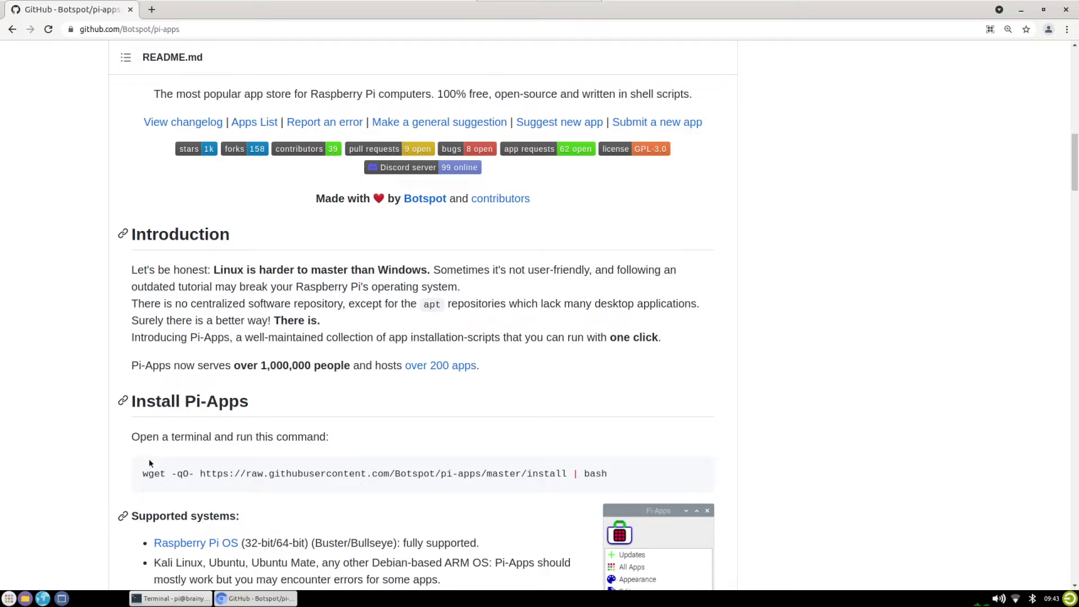
{"action": "right_click", "coordinate": [444, 365]}
{"action": "left_click", "coordinate": [472, 374]}
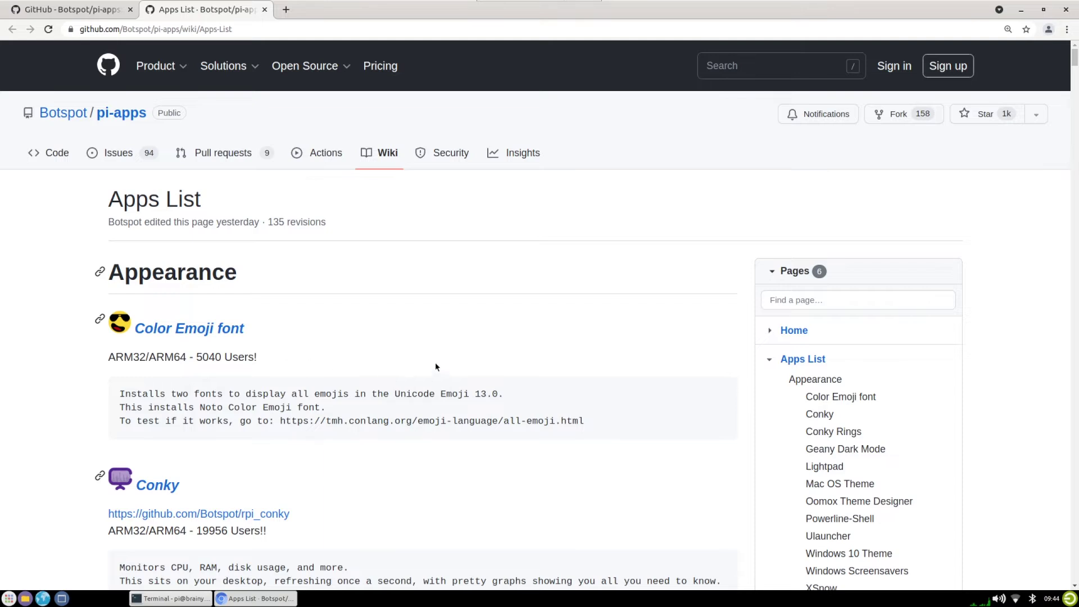
{"action": "scroll", "coordinate": [479, 363], "scroll_direction": "down", "scroll_amount": 3}
{"action": "scroll", "coordinate": [480, 363], "scroll_direction": "down", "scroll_amount": 8}
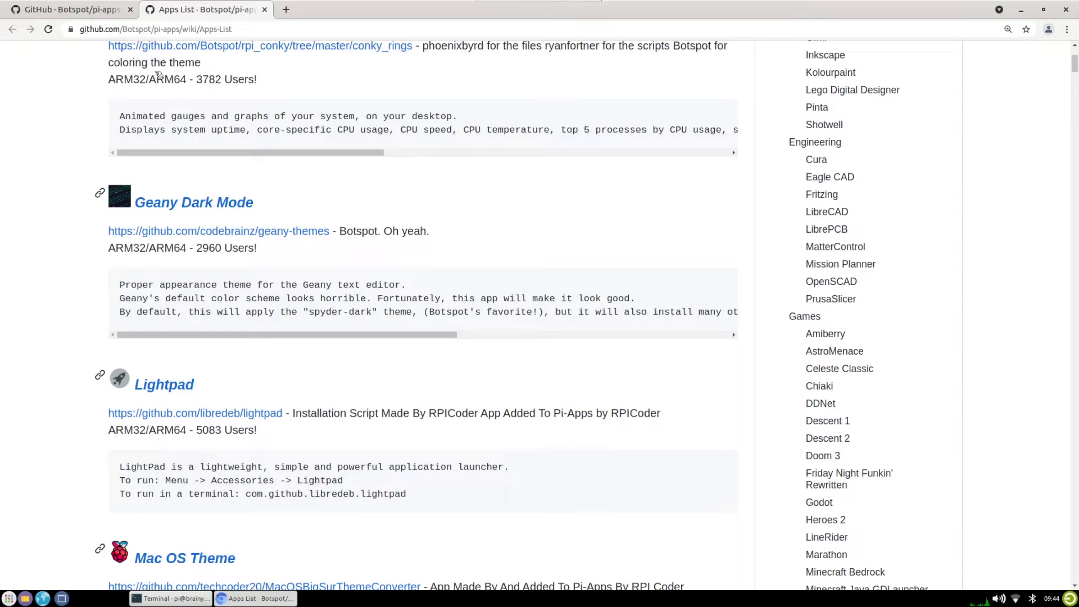
{"action": "left_click", "coordinate": [106, 11]}
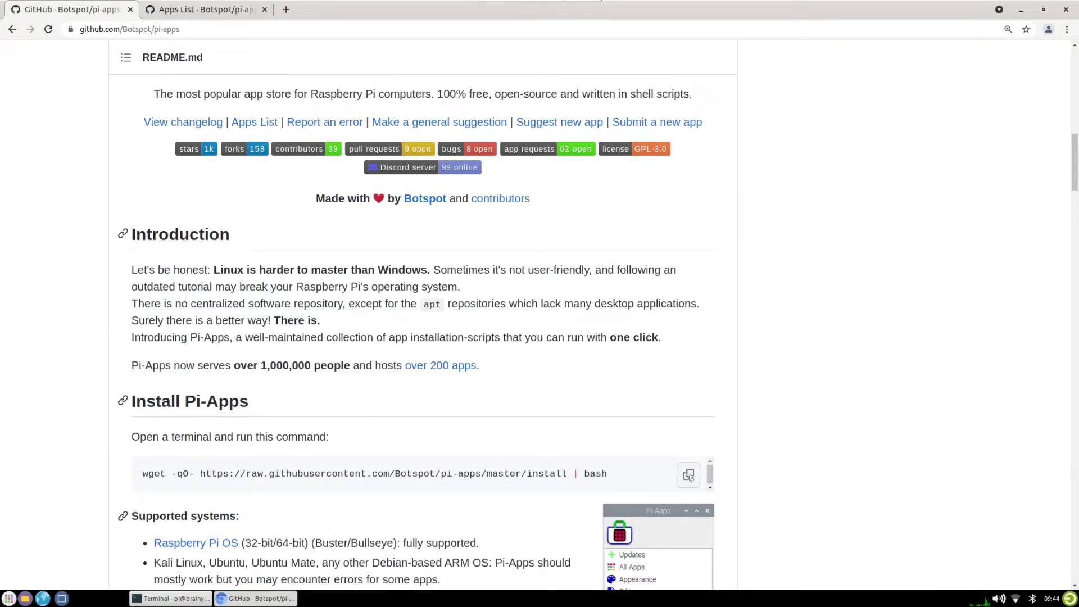
Step: Copy the Pi-Apps install command, paste and run it in LXTerminal, then close Chrome
{"action": "left_click", "coordinate": [689, 476]}
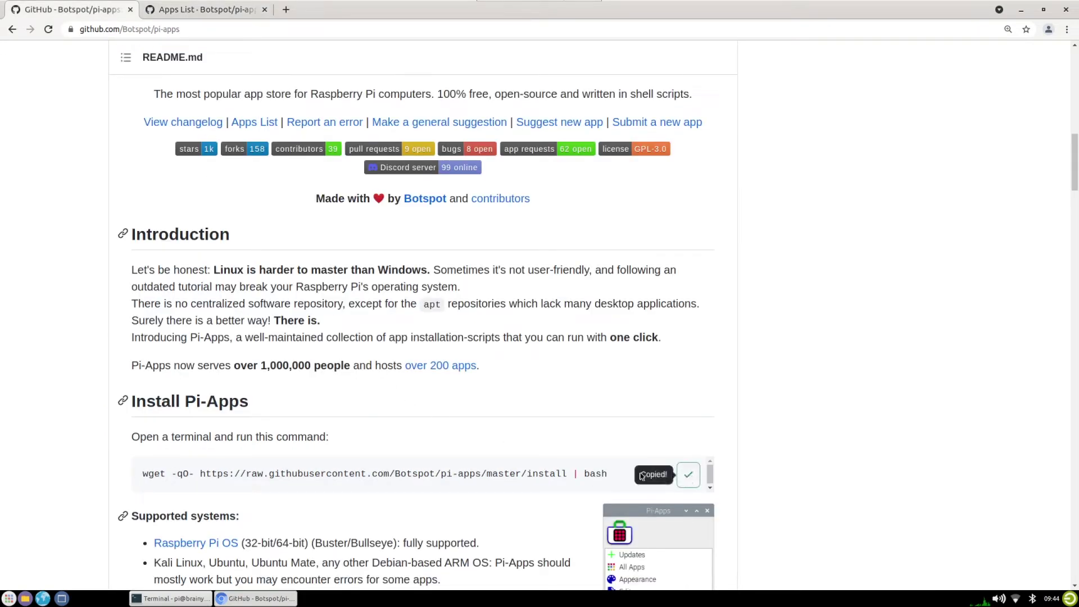
{"action": "left_click", "coordinate": [181, 600]}
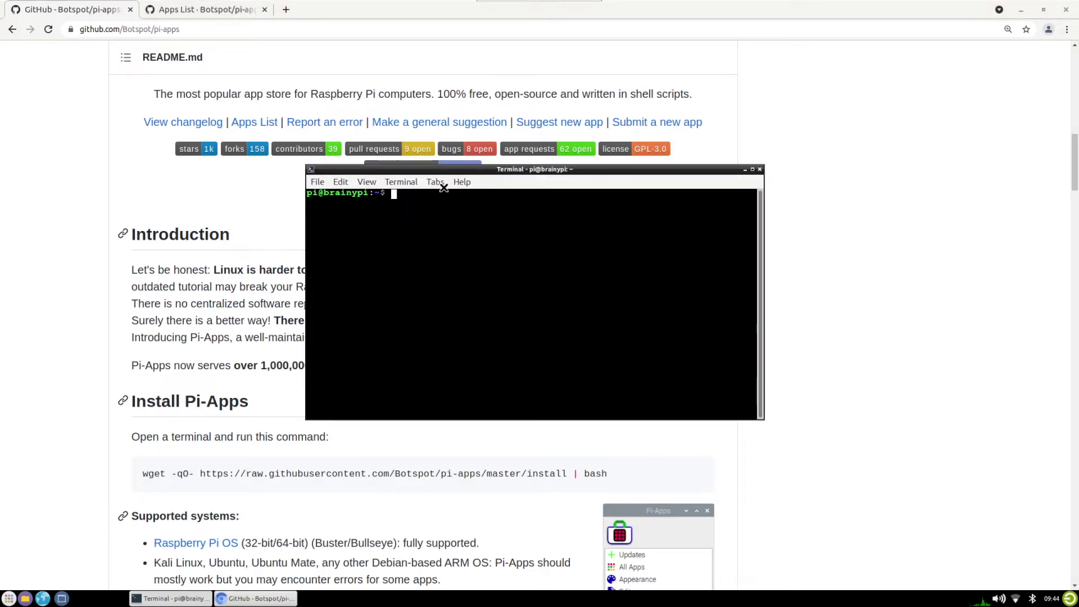
{"action": "left_click_drag", "start_coordinate": [446, 171], "coordinate": [444, 160]}
{"action": "right_click", "coordinate": [403, 213]}
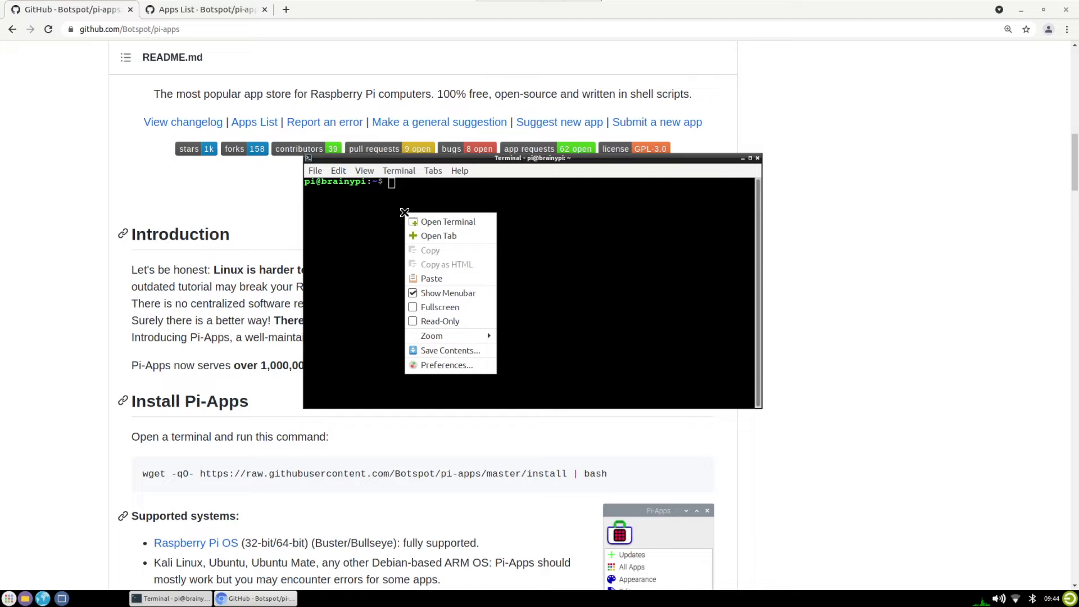
{"action": "left_click", "coordinate": [431, 278]}
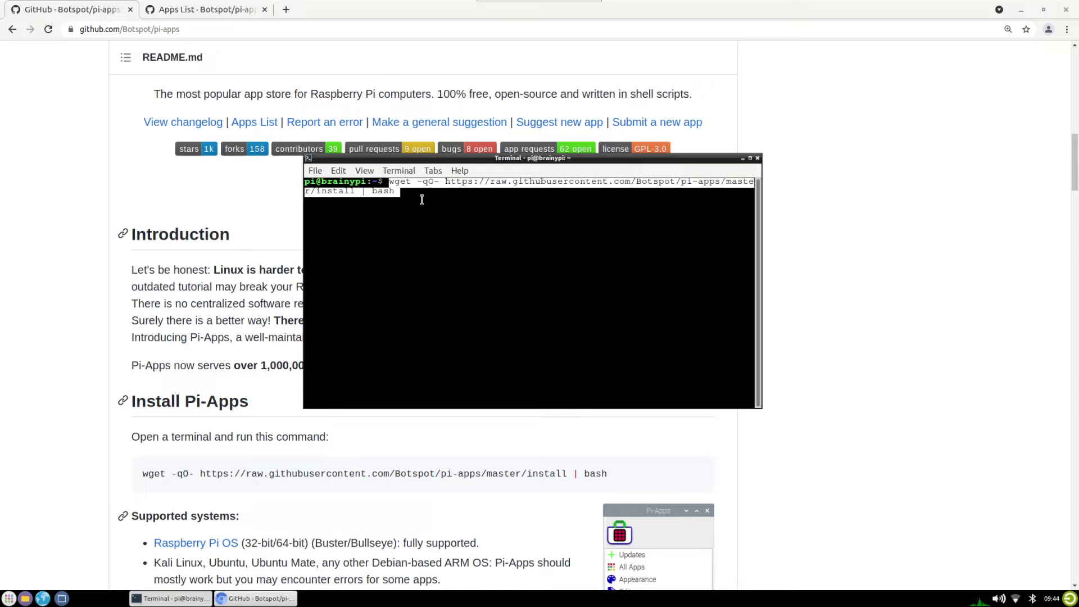
{"action": "key", "text": "Return"}
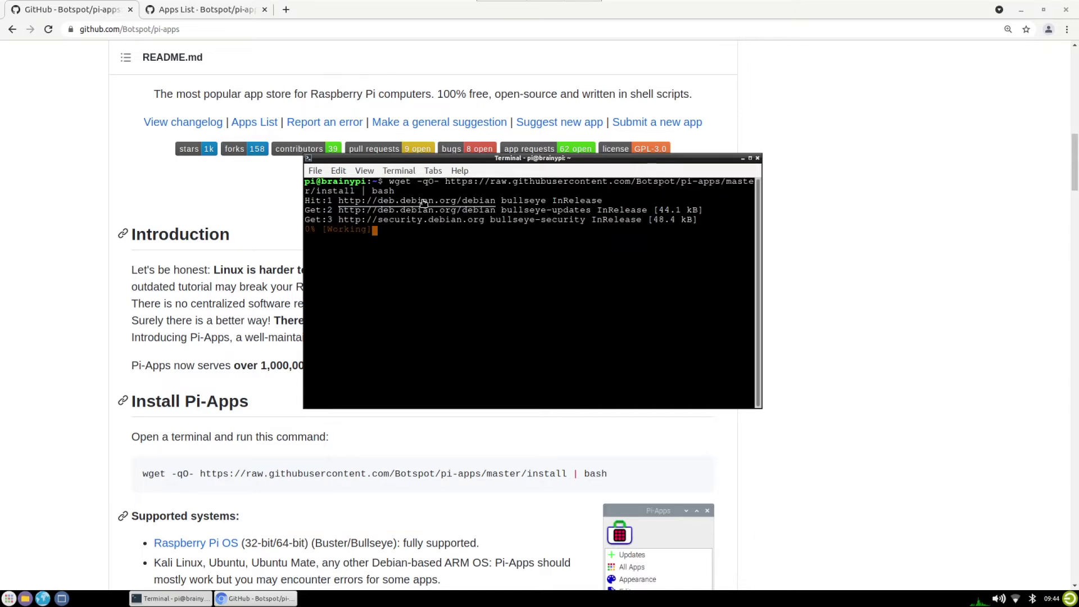
{"action": "left_click", "coordinate": [1067, 10]}
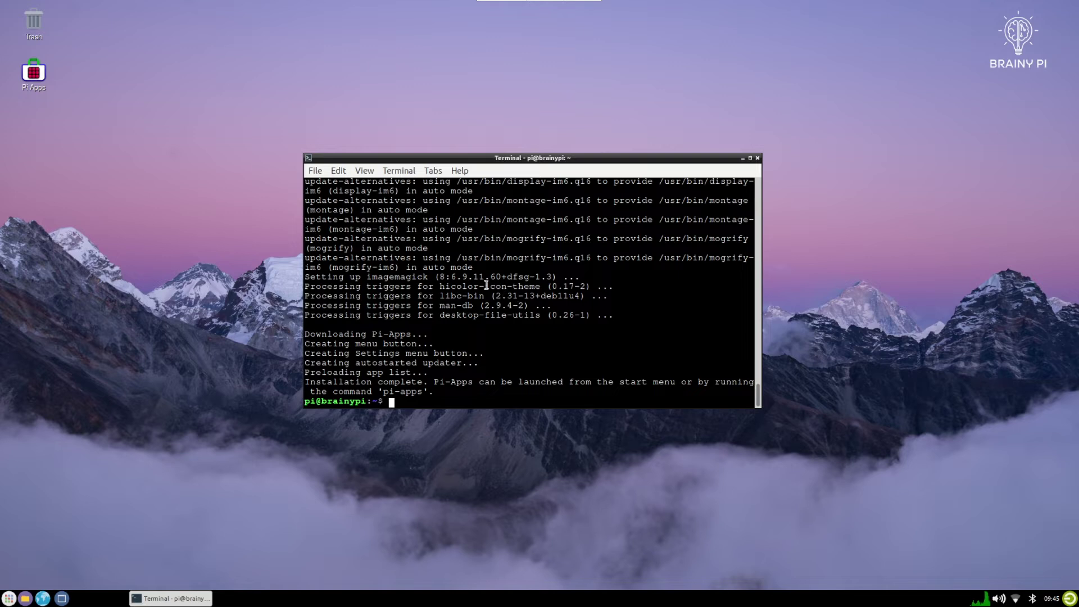
Step: Close the terminal, launch Pi-Apps from the desktop icon, and open Arduino's details under All Apps
{"action": "left_click", "coordinate": [758, 157]}
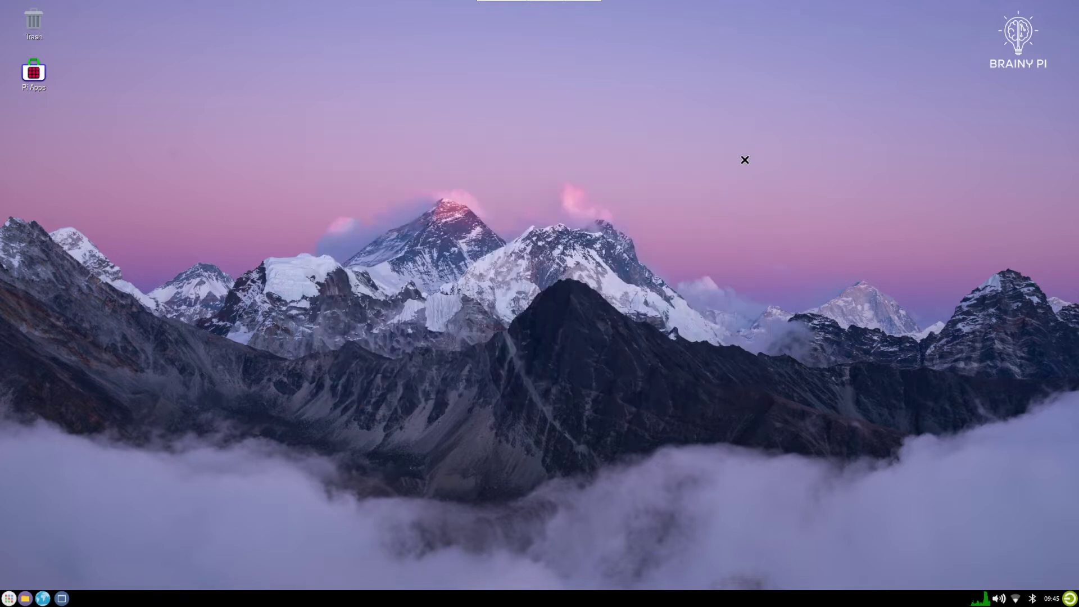
{"action": "double_click", "coordinate": [34, 70]}
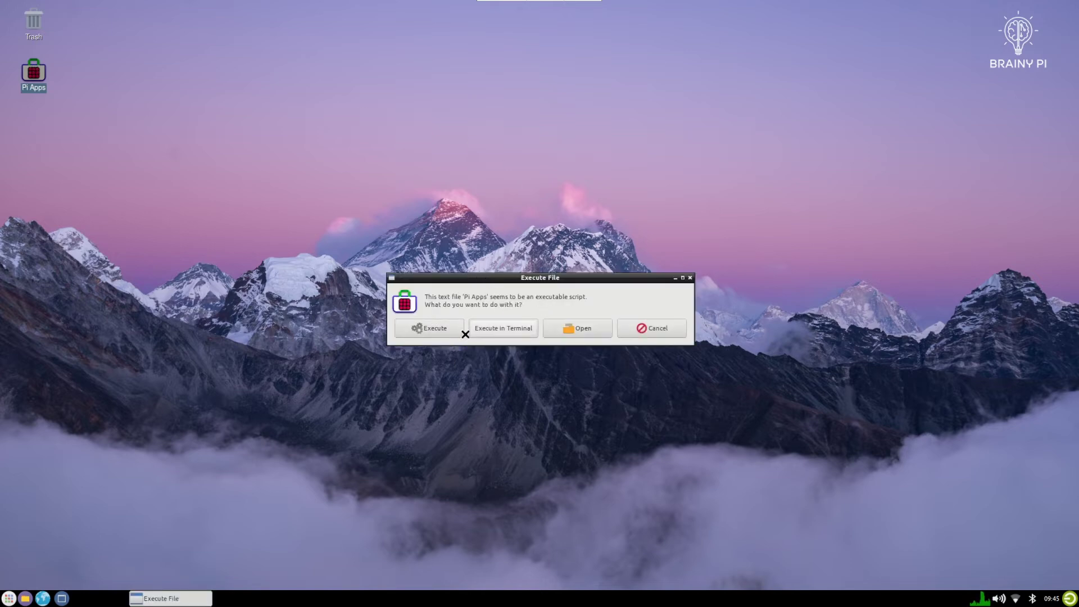
{"action": "left_click", "coordinate": [437, 329]}
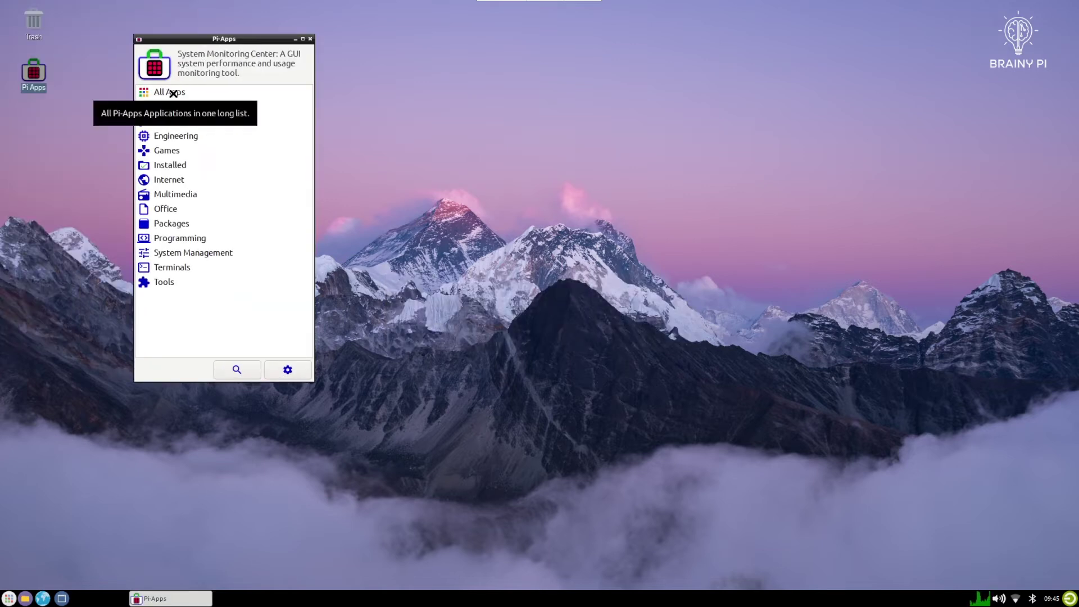
{"action": "left_click", "coordinate": [173, 93]}
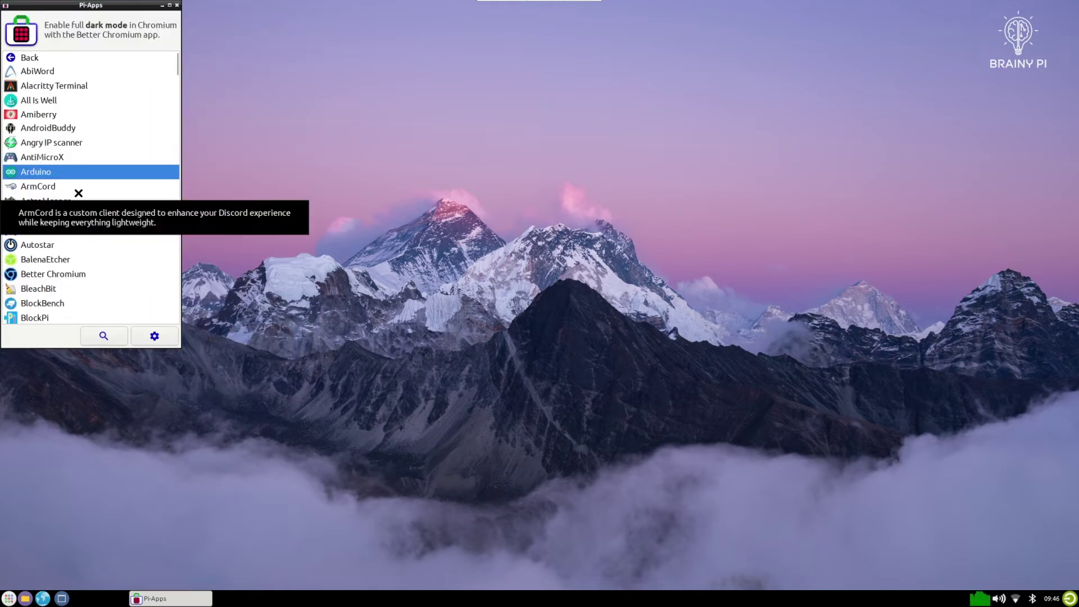
{"action": "double_click", "coordinate": [53, 171]}
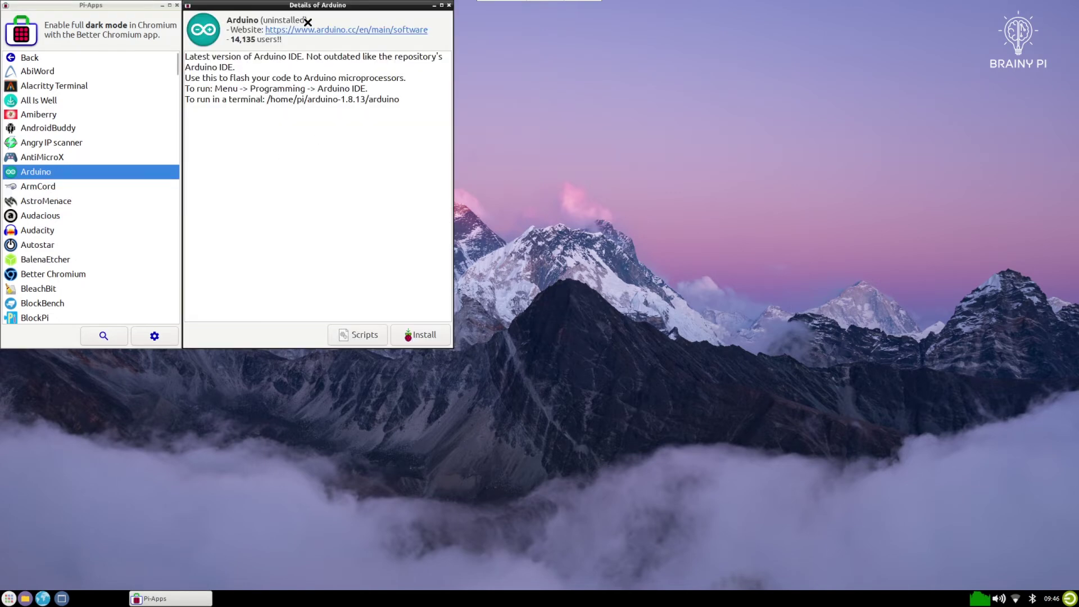
Step: Install Arduino and dismiss the finished Terminal Output window
{"action": "left_click", "coordinate": [416, 336]}
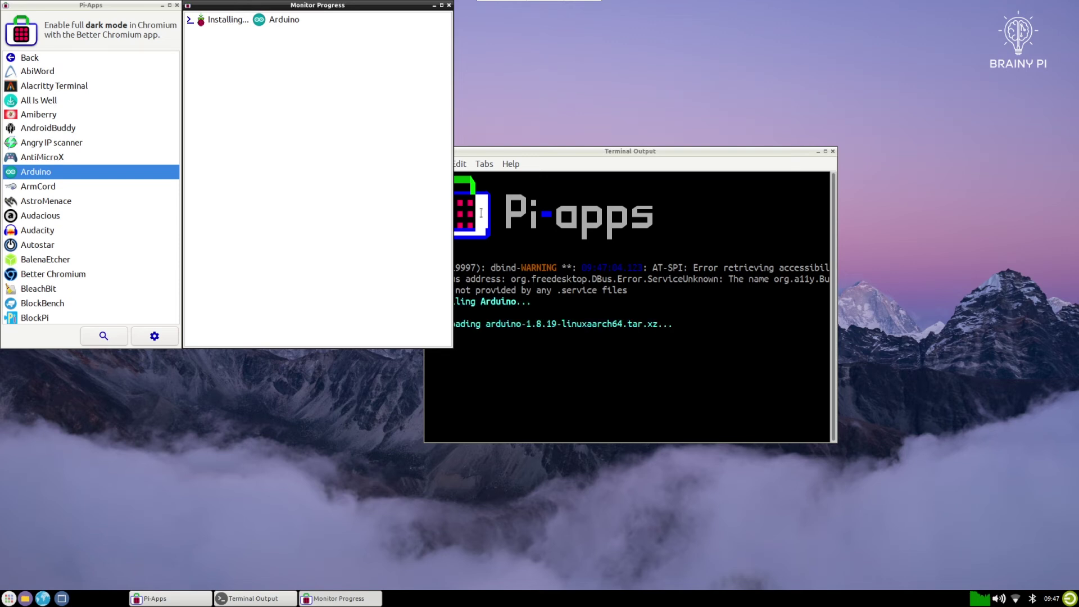
{"action": "left_click", "coordinate": [535, 256]}
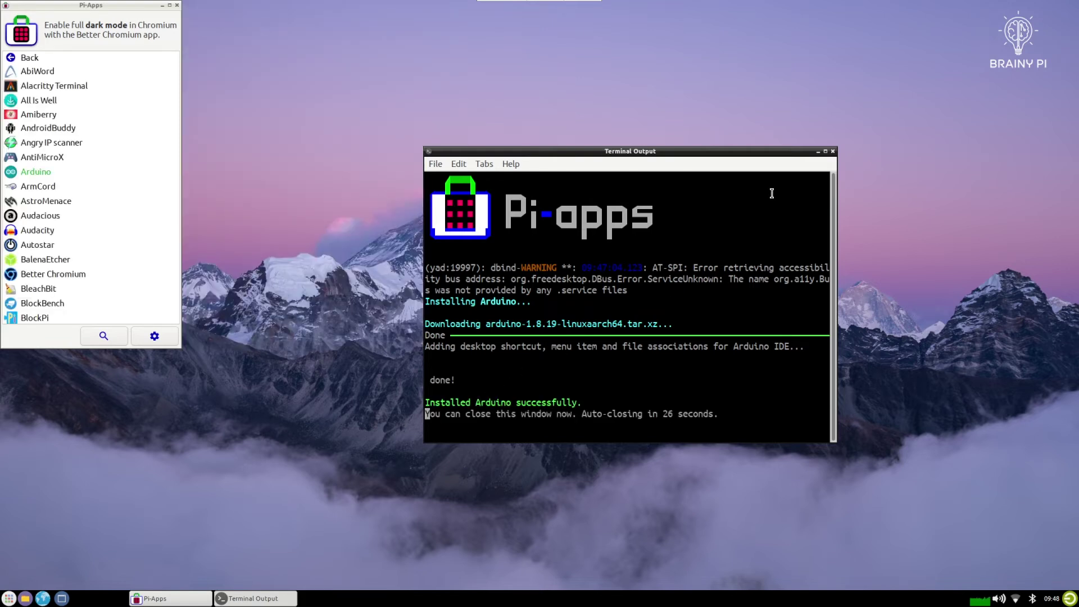
{"action": "left_click", "coordinate": [832, 150]}
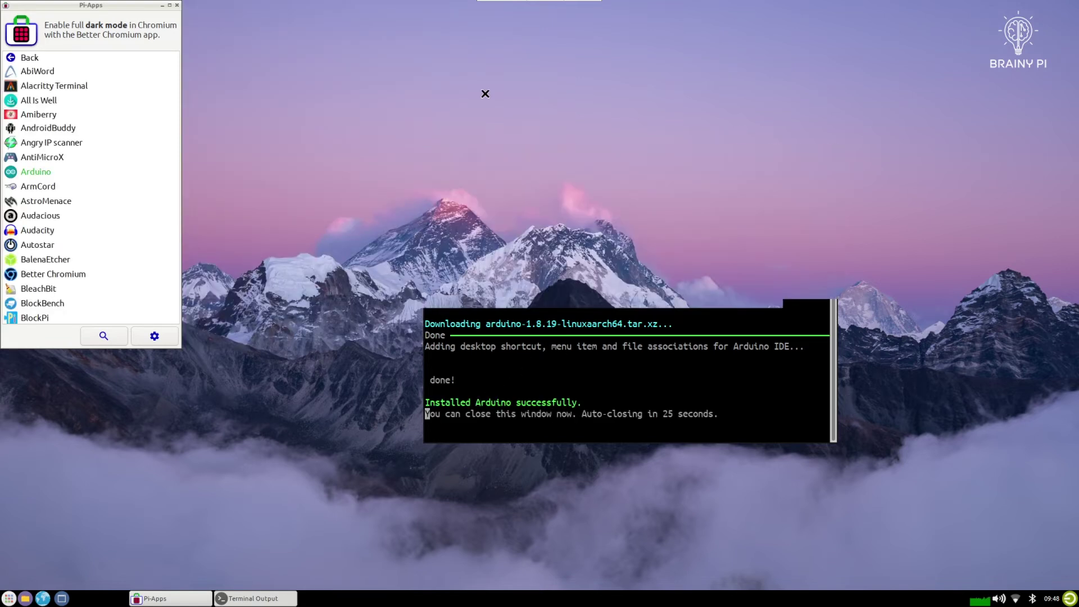
Step: Launch Arduino IDE 1.8.19 from Menu > Programming to confirm it opens, then close it
{"action": "left_click_drag", "start_coordinate": [94, 6], "coordinate": [467, 46]}
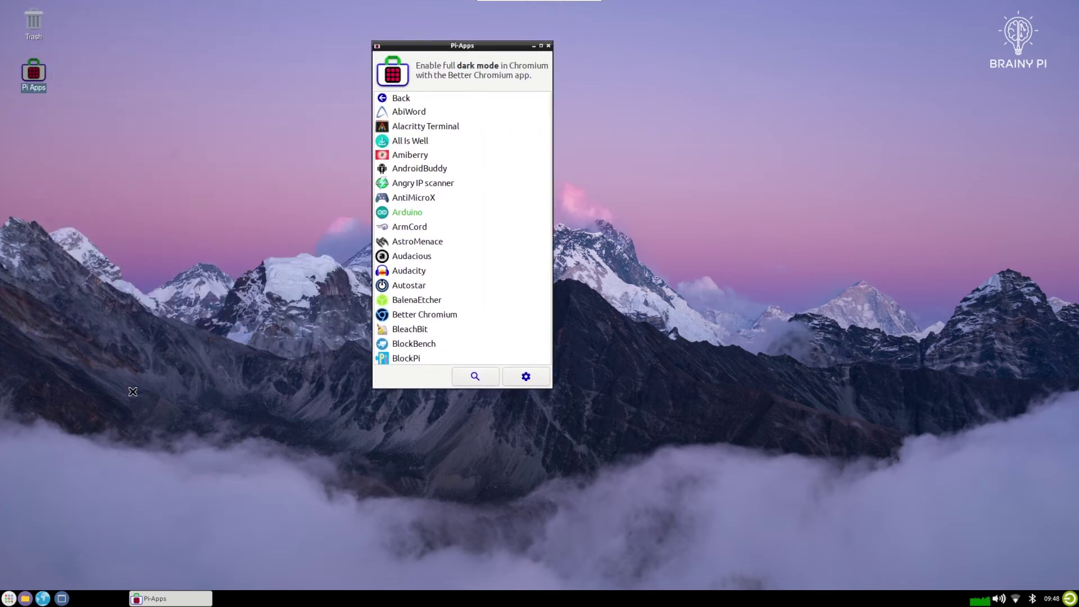
{"action": "left_click", "coordinate": [9, 598]}
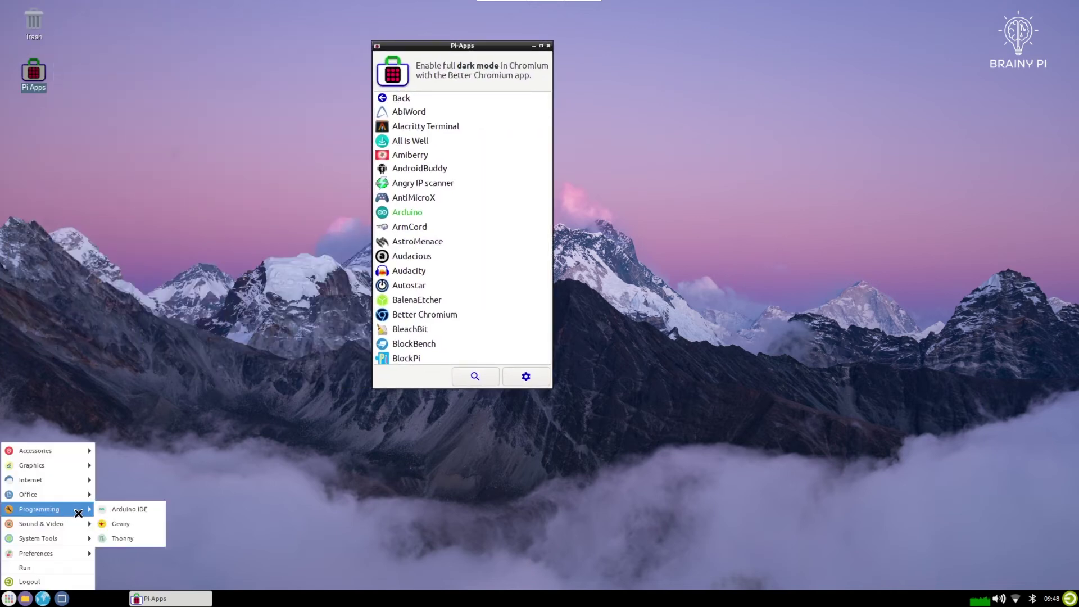
{"action": "left_click", "coordinate": [118, 510]}
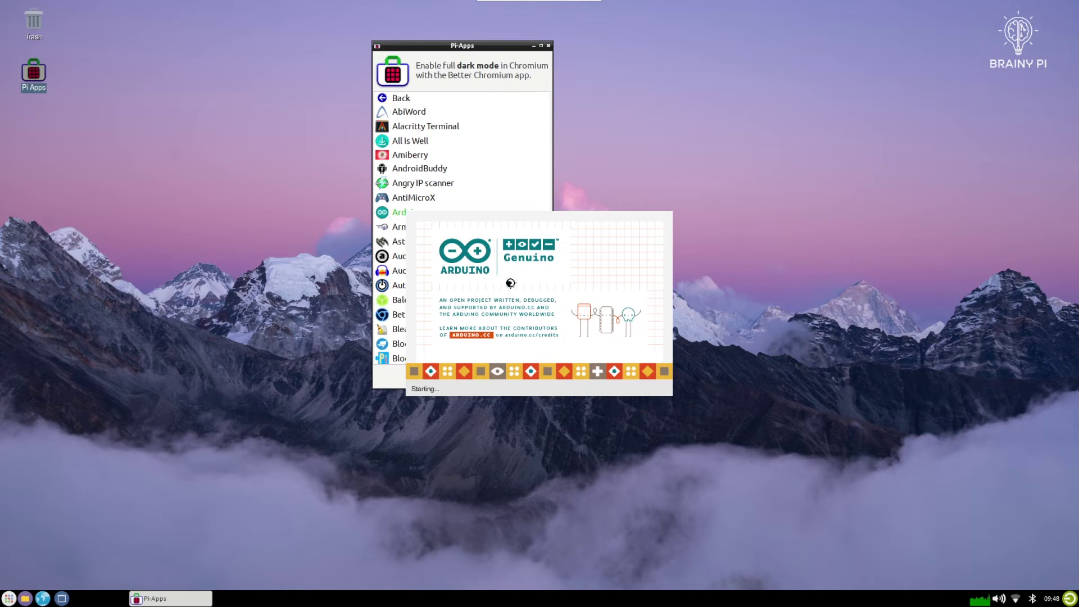
{"action": "left_click_drag", "start_coordinate": [603, 137], "coordinate": [796, 74]}
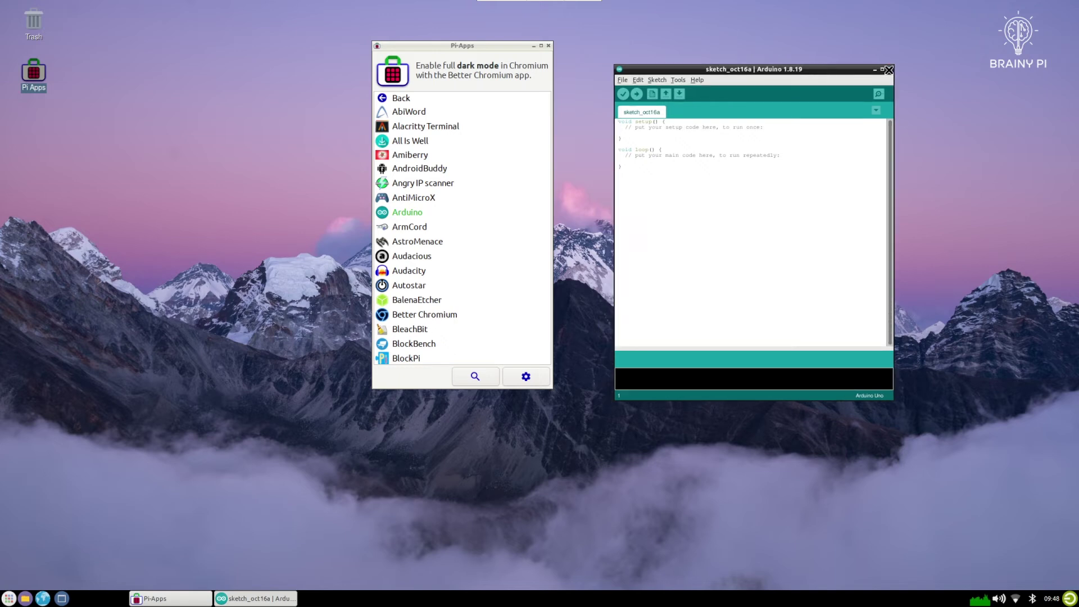
{"action": "left_click", "coordinate": [889, 70]}
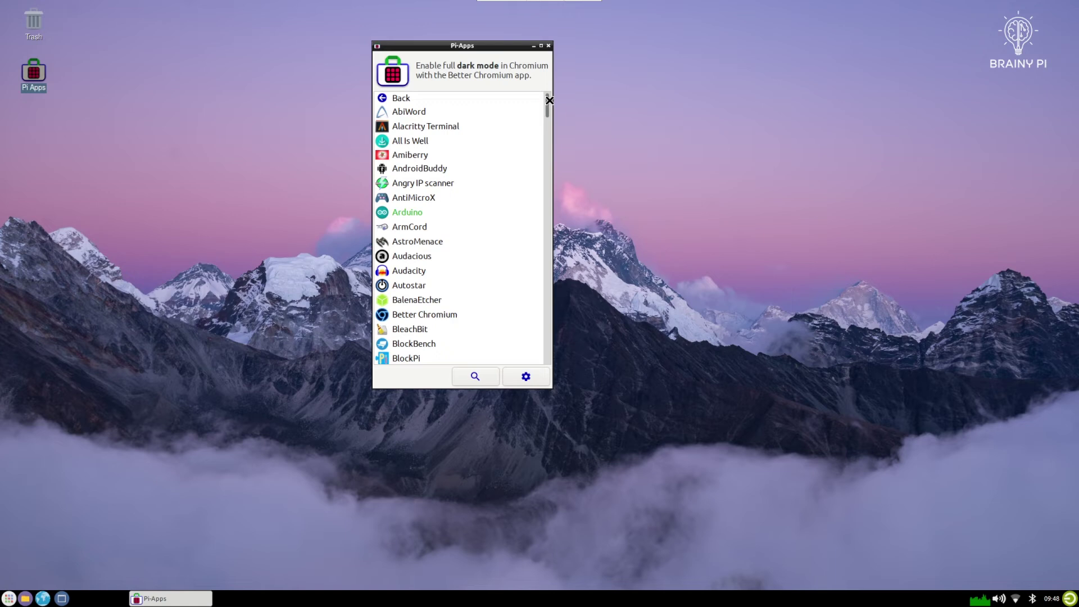
Step: Scroll the Pi-Apps list, viewing Better Chromium and Discord details, toward Visual Studio Code
{"action": "scroll", "coordinate": [546, 106], "scroll_direction": "down", "scroll_amount": 3}
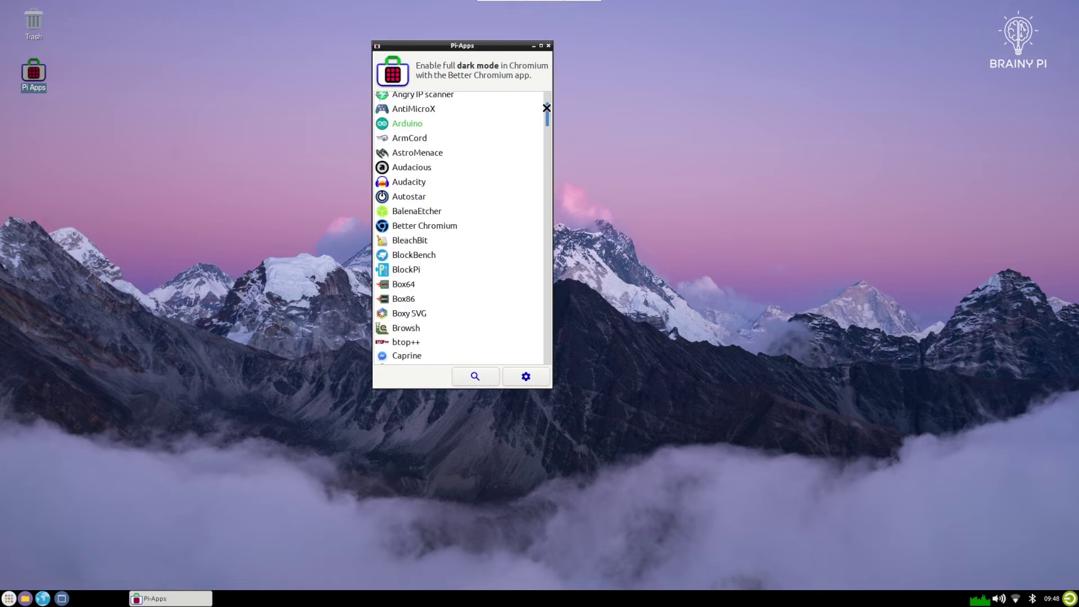
{"action": "left_click", "coordinate": [418, 225]}
{"action": "left_click_drag", "start_coordinate": [547, 118], "coordinate": [548, 145]}
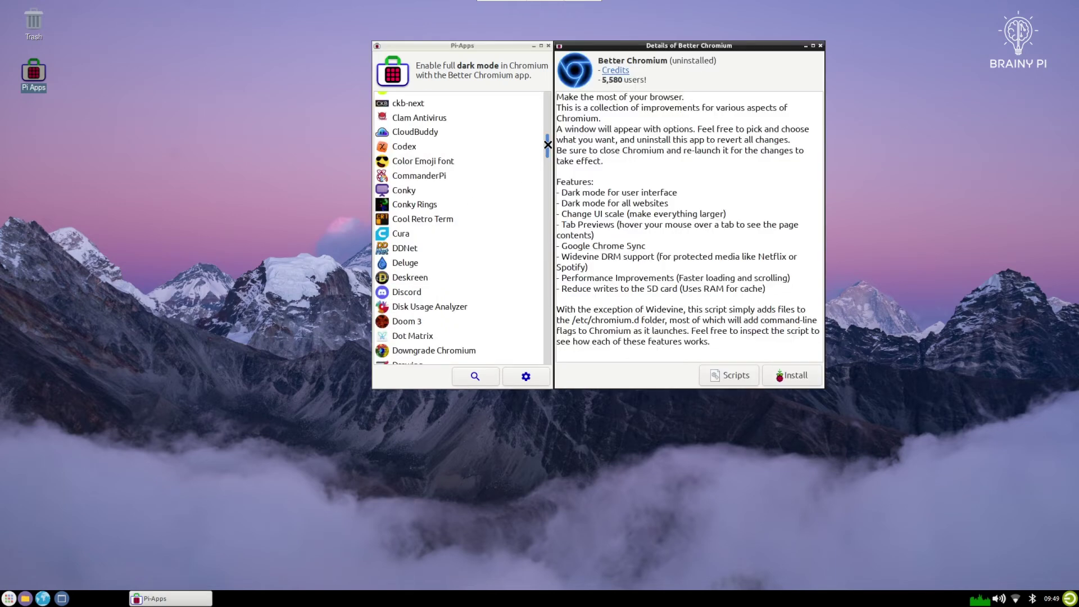
{"action": "left_click", "coordinate": [414, 291]}
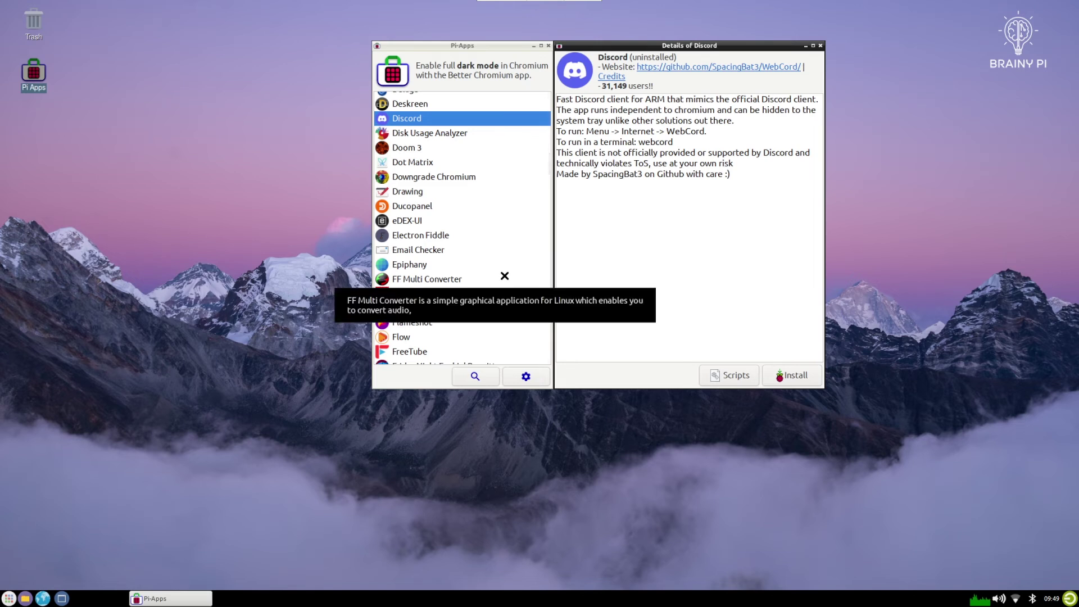
{"action": "scroll", "coordinate": [472, 264], "scroll_direction": "down", "scroll_amount": 10}
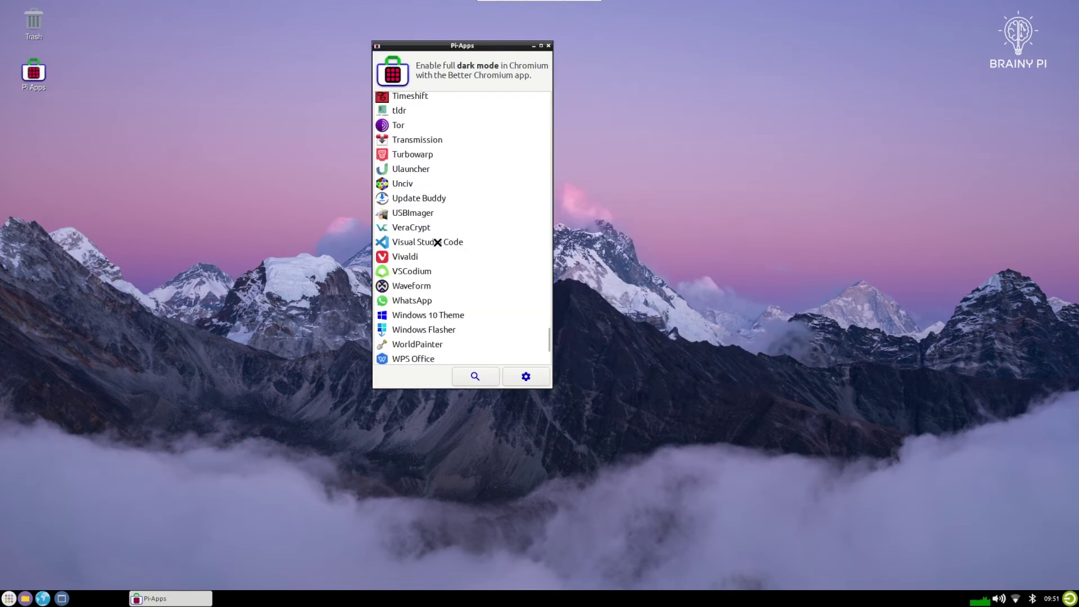
Step: Open Visual Studio Code's details in Pi-Apps and install it, following the Terminal Output
{"action": "left_click", "coordinate": [436, 241]}
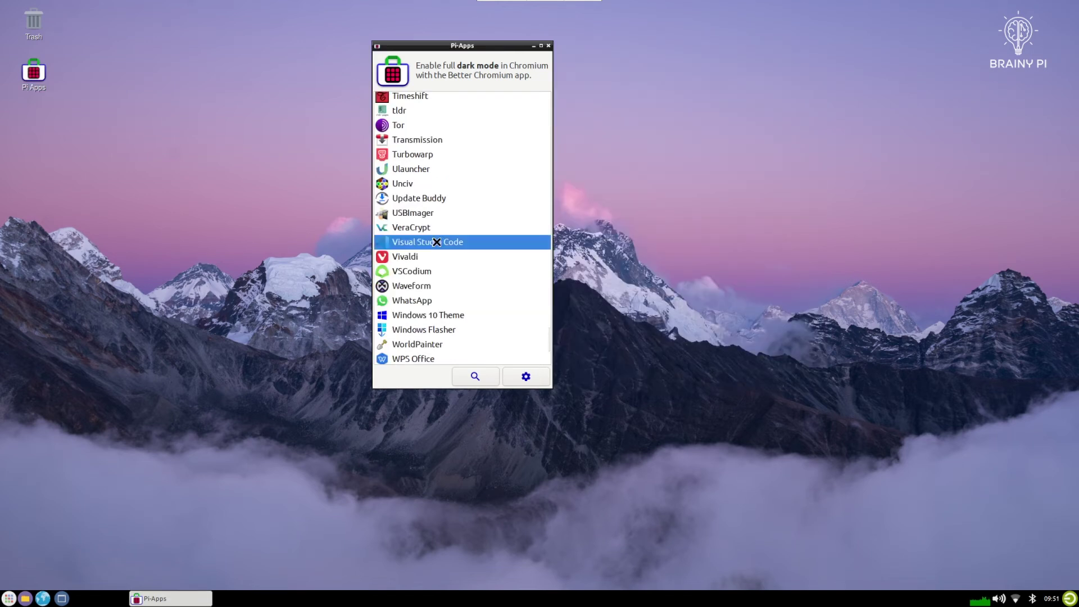
{"action": "double_click", "coordinate": [482, 241]}
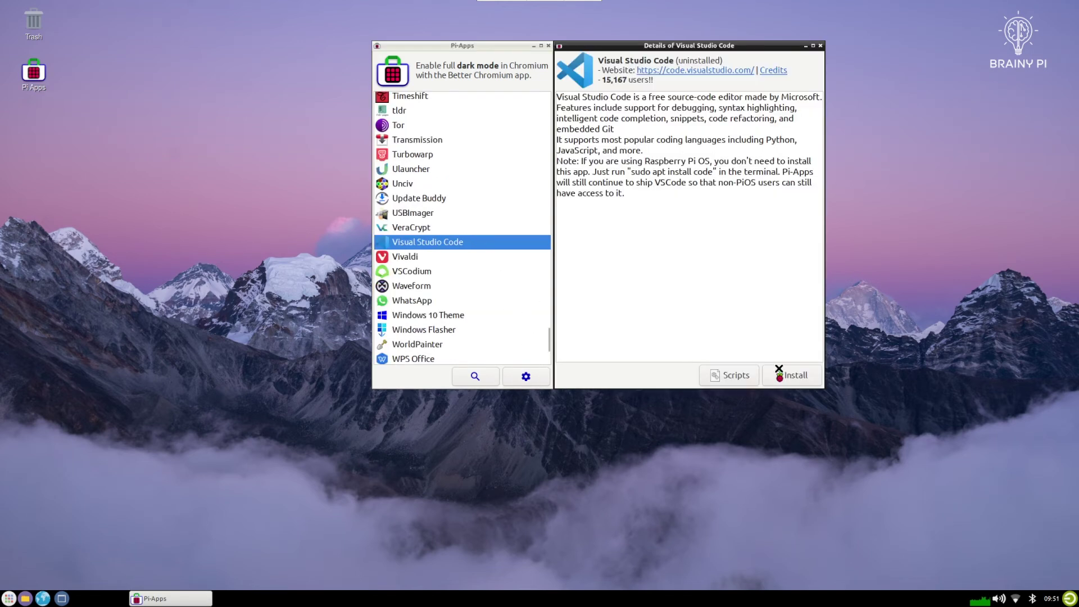
{"action": "left_click", "coordinate": [780, 372]}
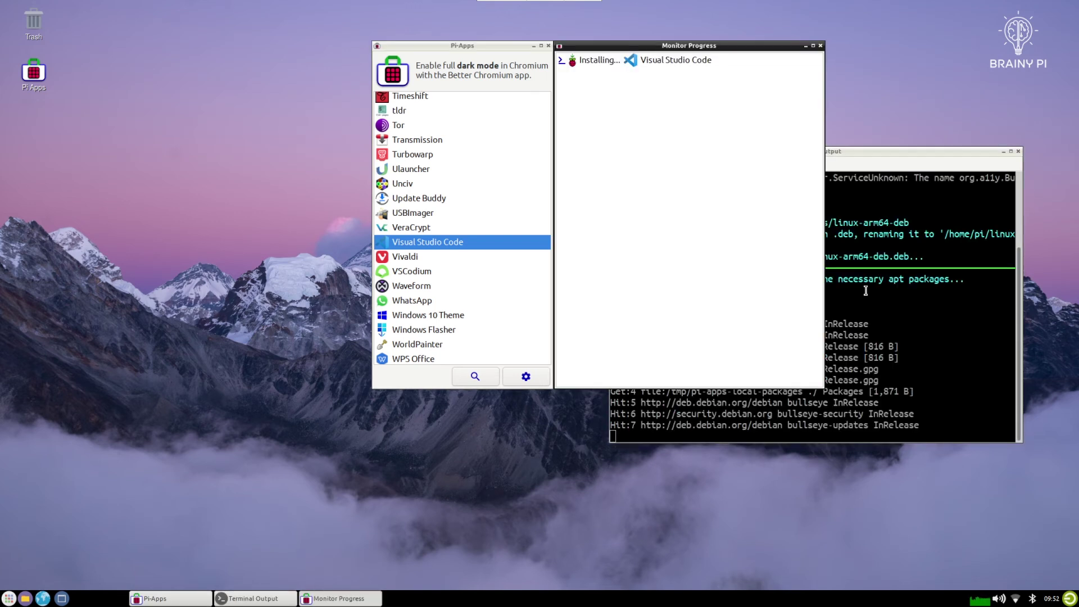
{"action": "left_click", "coordinate": [860, 291]}
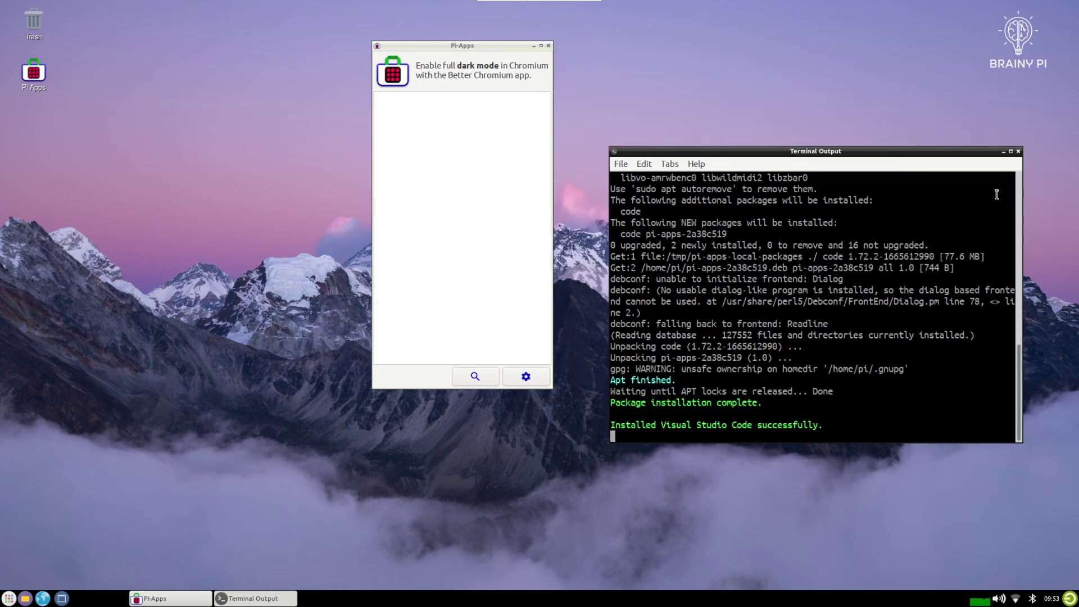
Step: Close the install output and Pi-Apps, then launch Visual Studio Code from Menu > Programming
{"action": "left_click", "coordinate": [1018, 152]}
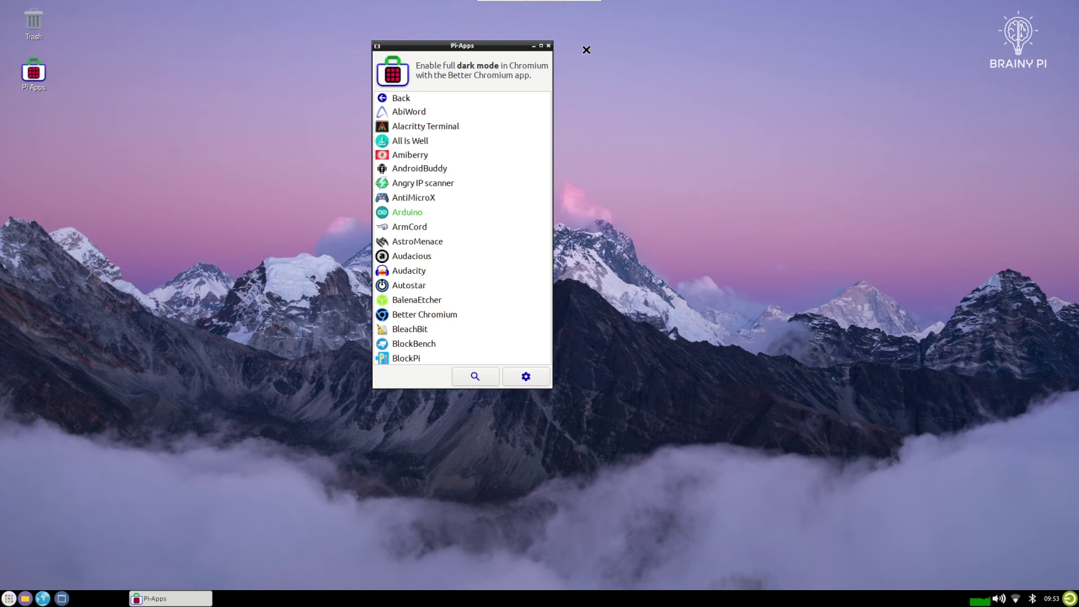
{"action": "left_click", "coordinate": [549, 45]}
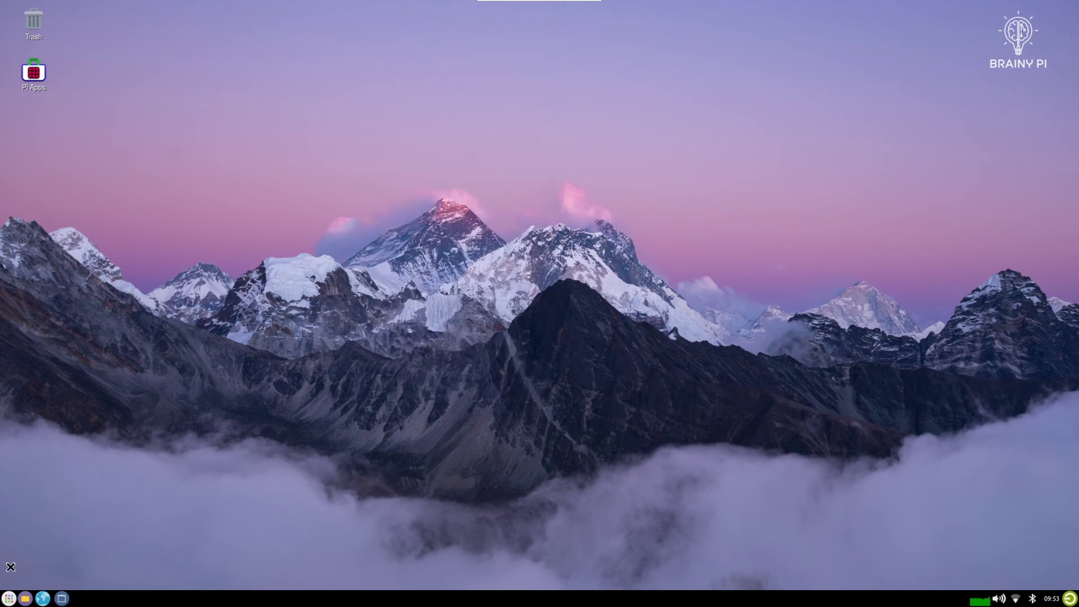
{"action": "left_click", "coordinate": [12, 599]}
{"action": "mouse_move", "coordinate": [66, 512]}
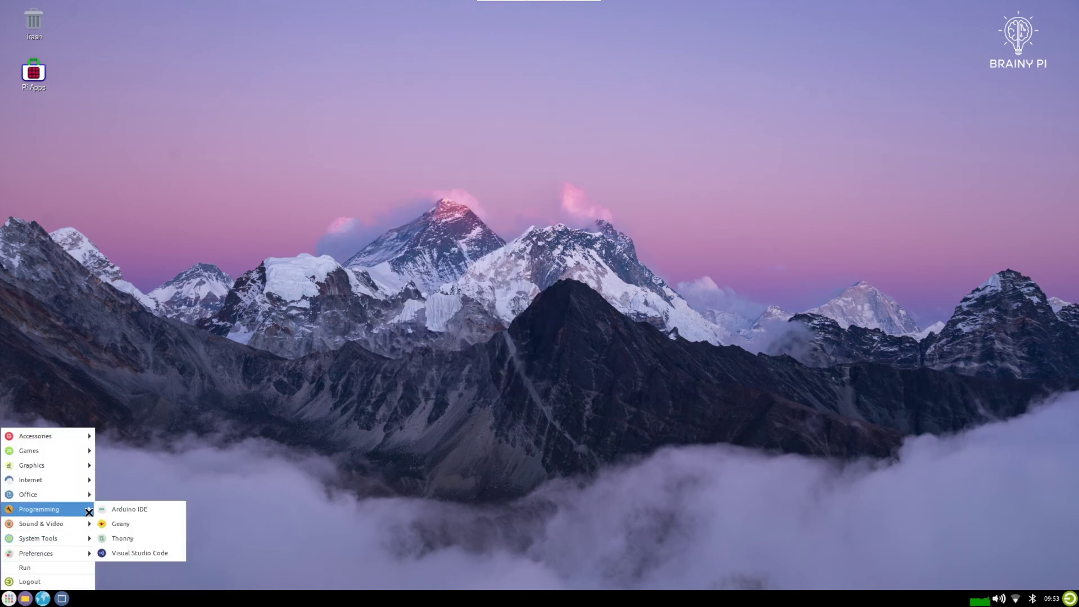
{"action": "left_click", "coordinate": [140, 553]}
Step: Create a new file saved as test.json on the Desktop containing {"name" : "Test"}
{"action": "left_click", "coordinate": [498, 255]}
{"action": "key", "text": "ctrl+s"}
{"action": "type", "text": "test.json"}
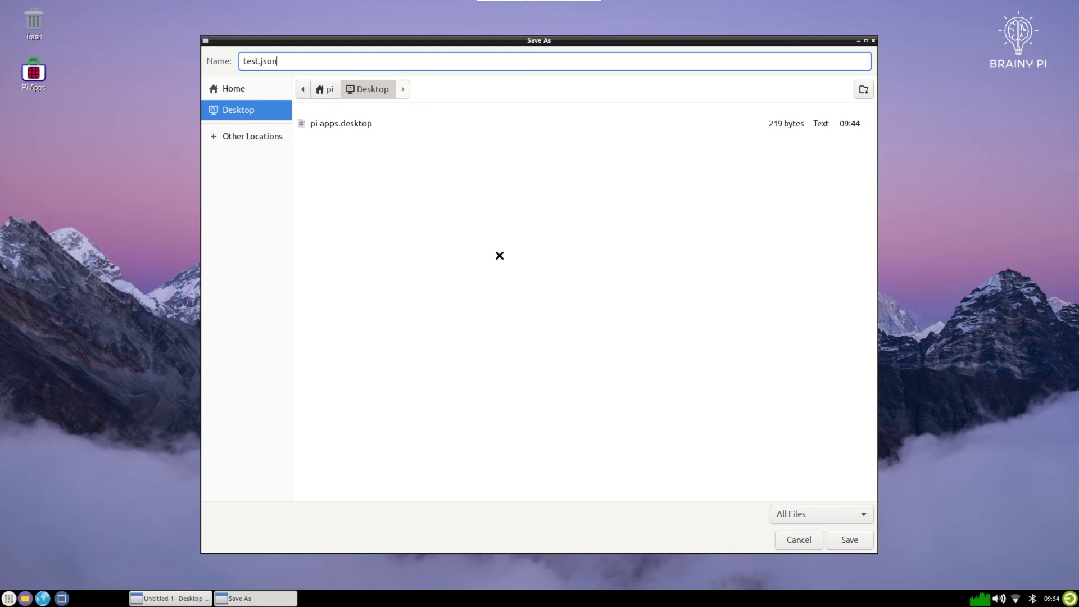
{"action": "key", "text": "Return"}
{"action": "type", "text": "{"}
{"action": "key", "text": "Return"}
{"action": "type", "text": "\"name\" : \"Test"}
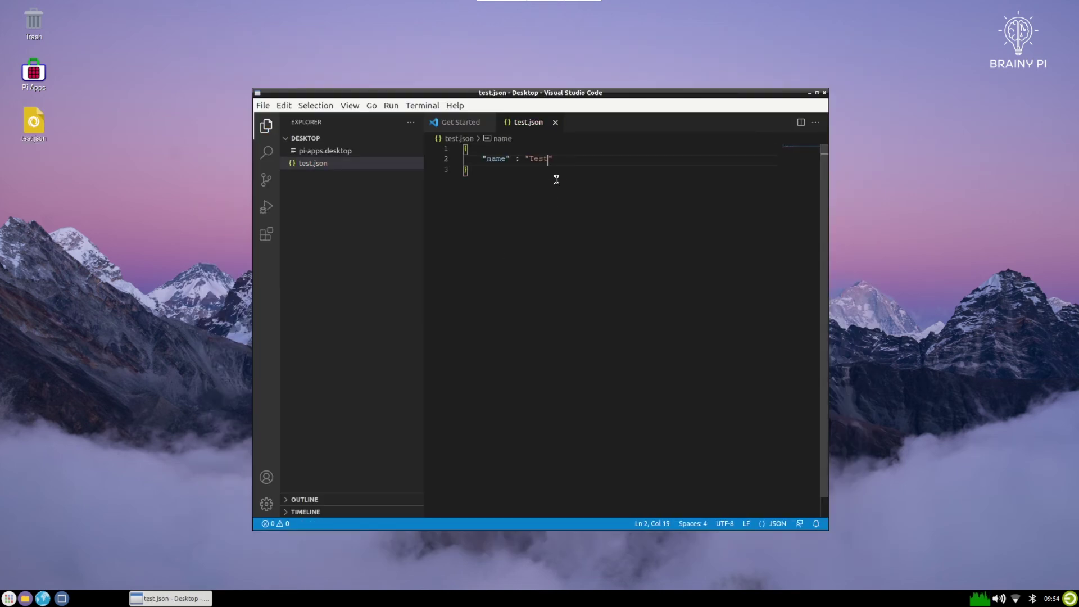